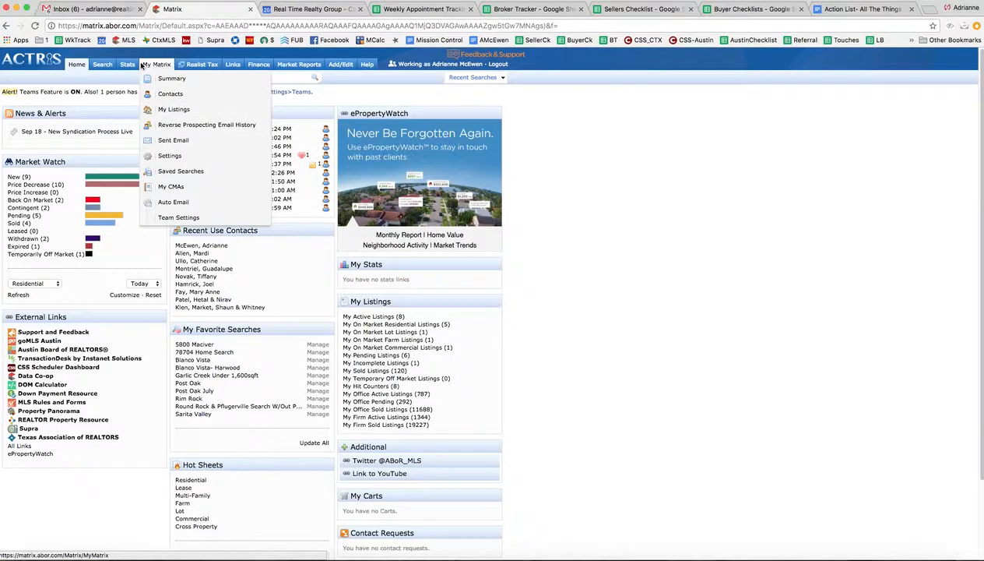
Step: Open the residential quick search and limit it to Active status and the House sub property type
mouse_move(102, 65)
mouse_move(124, 81)
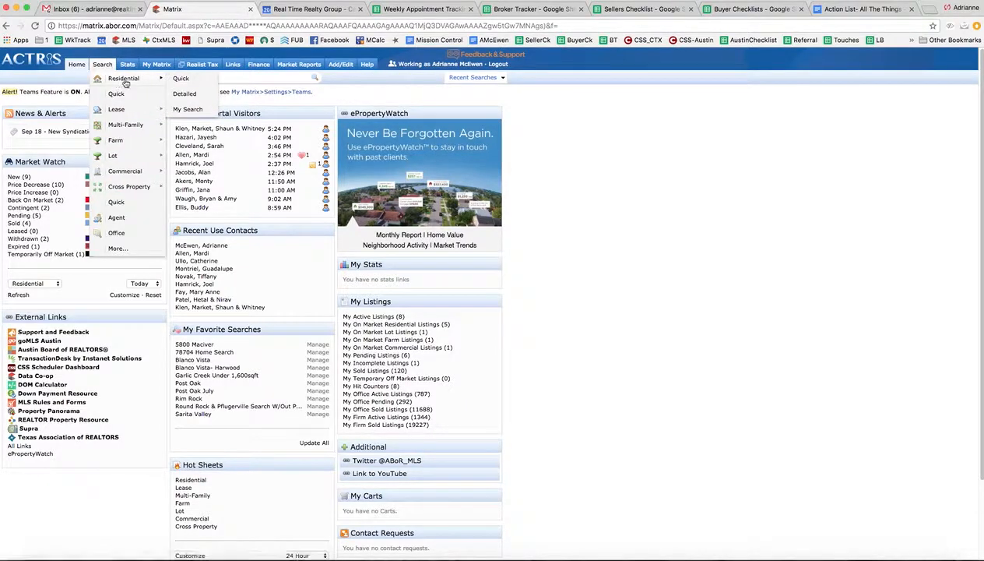
click(180, 79)
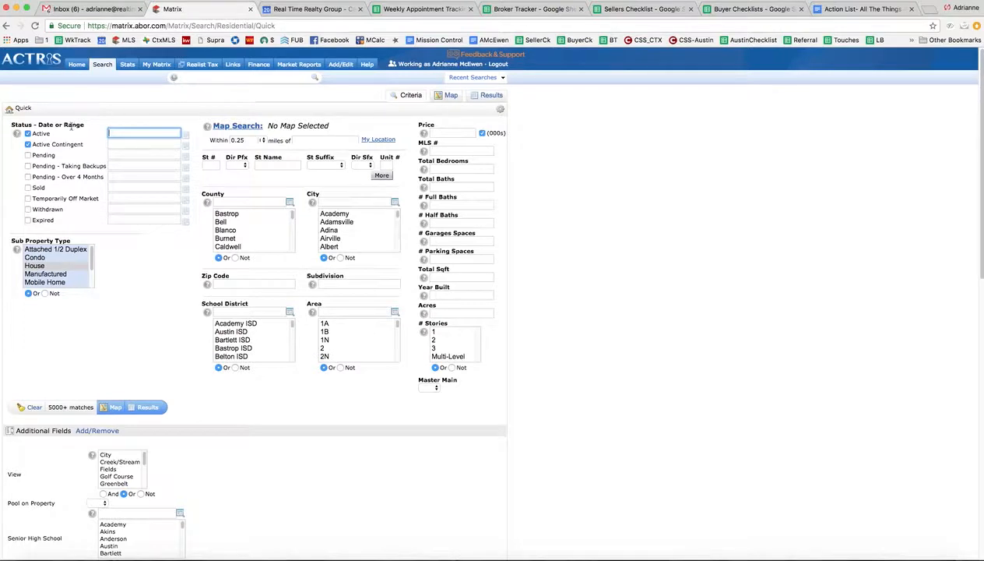
click(28, 144)
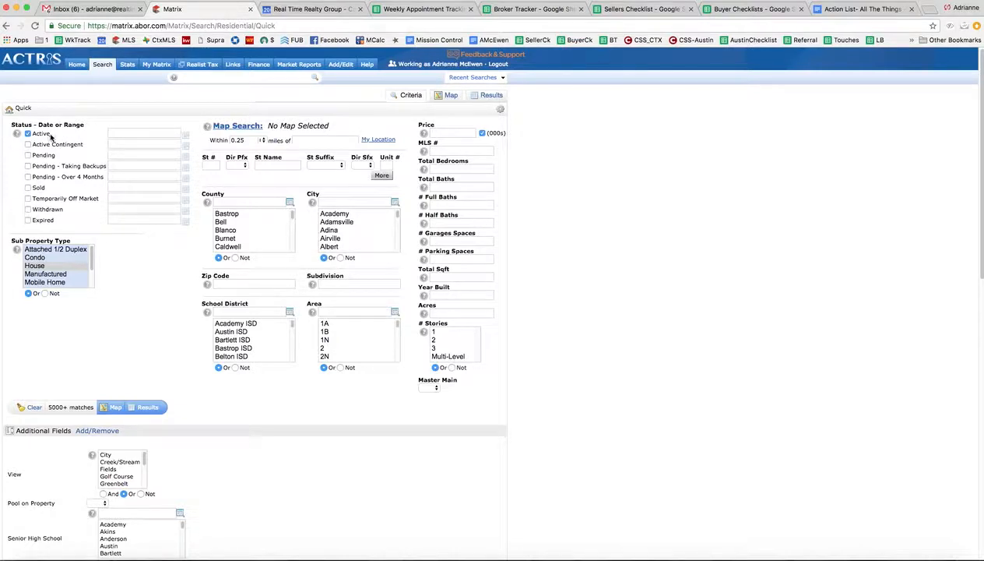
mouse_move(92, 254)
mouse_down()
mouse_move(92, 277)
mouse_move(84, 242)
mouse_up()
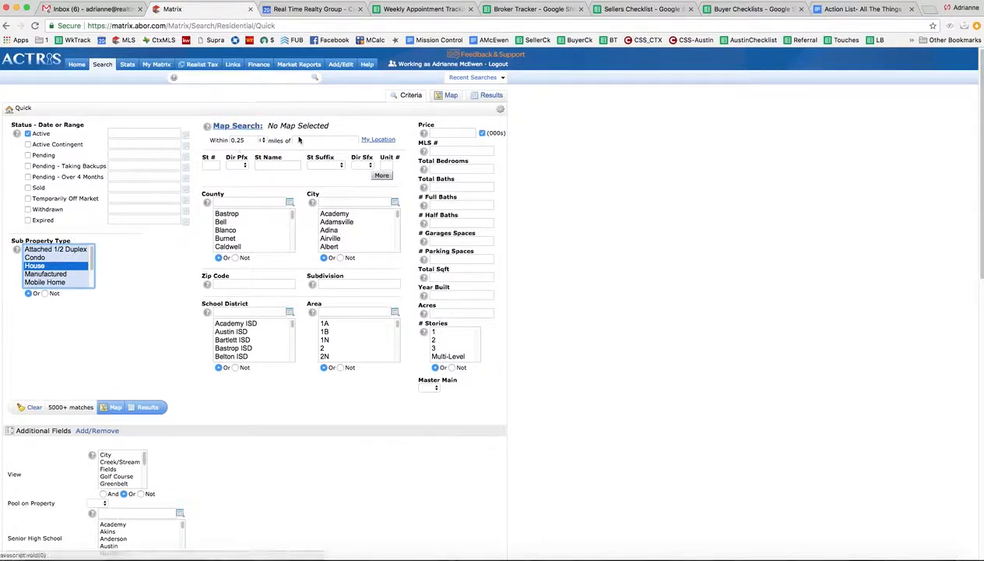
Step: Set the zip code to 78610, the price to 350- (thousands) and the total bedrooms to 4+
click(241, 283)
text(78610)
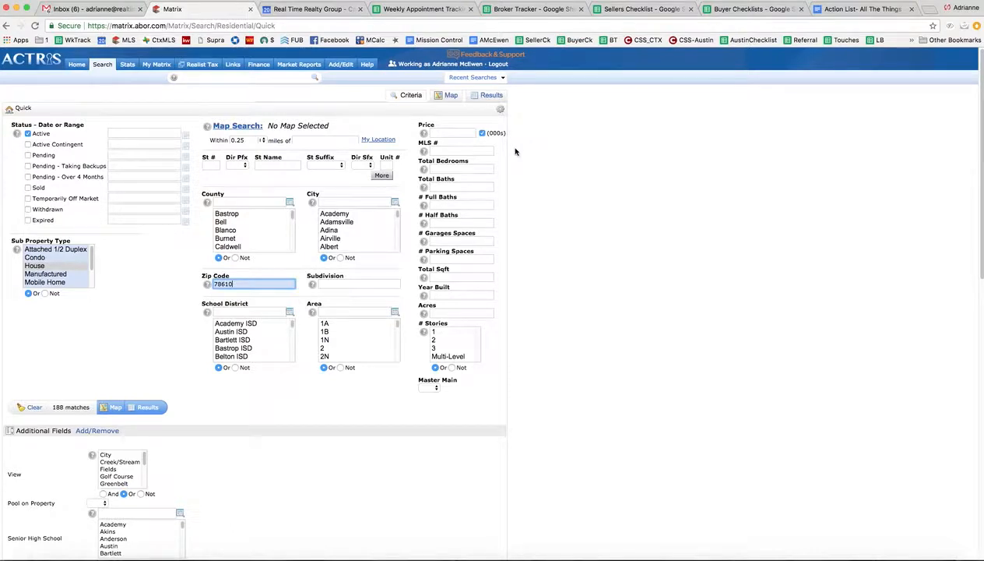
click(450, 133)
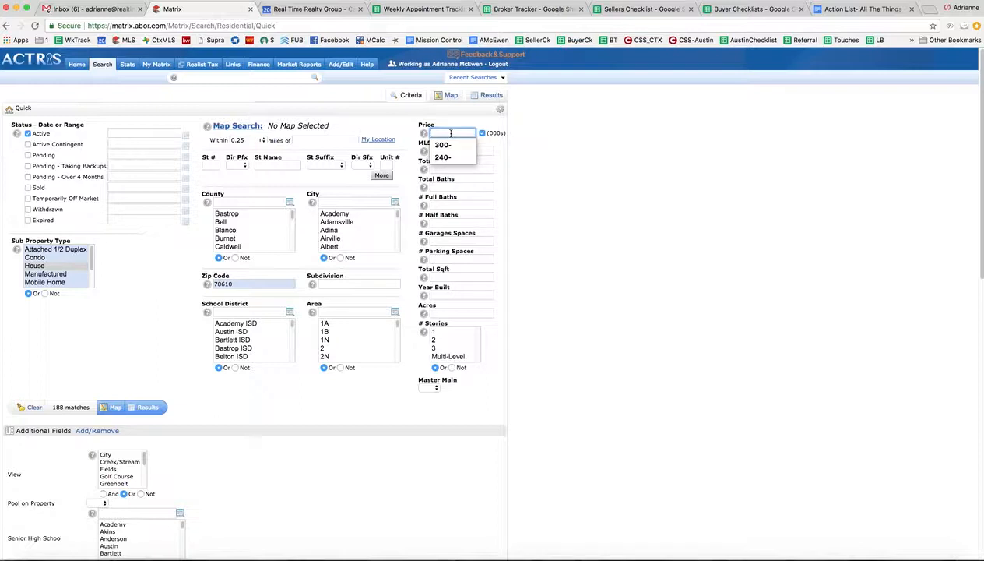
text(350-)
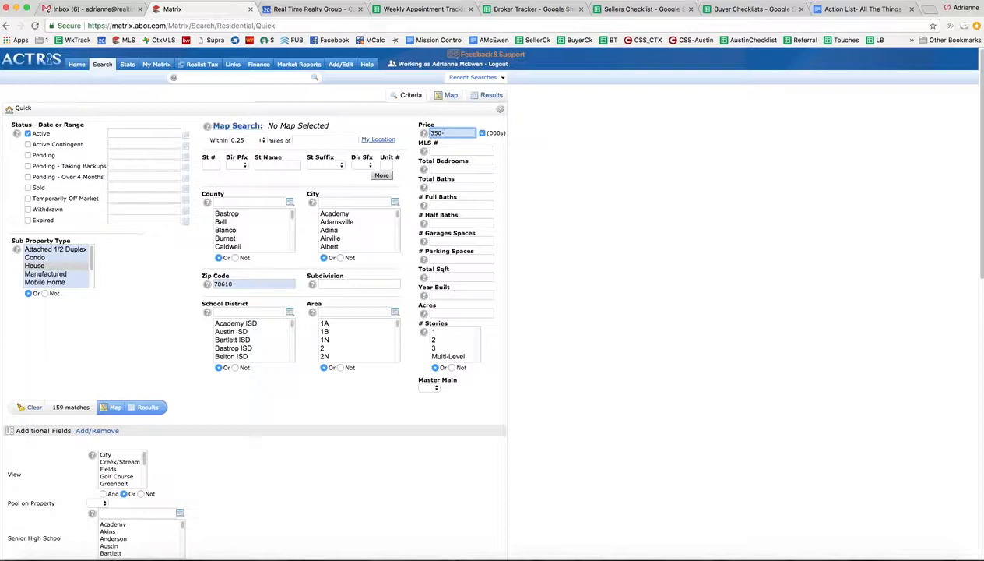
key(BackSpace)
key(BackSpace)
key(BackSpace)
click(453, 168)
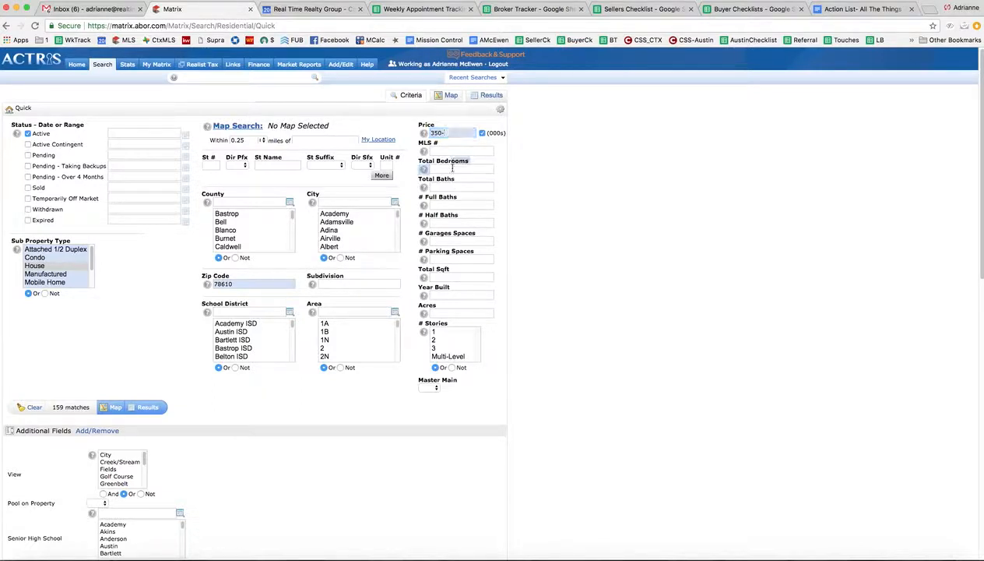
text(4+)
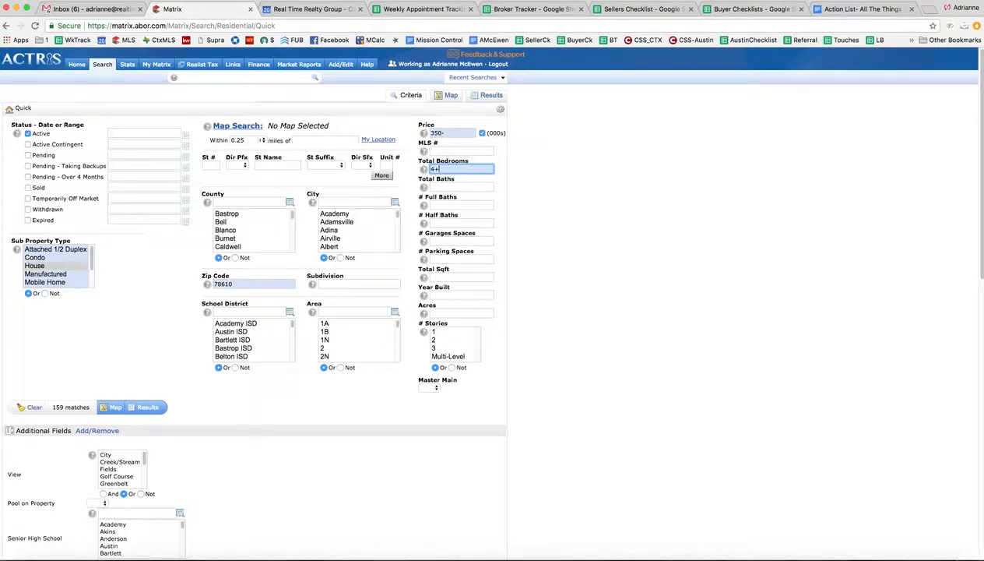
Step: Open the map search, outline a four-sided area around Buda across both sides of Interstate 35, and include the shape
click(248, 129)
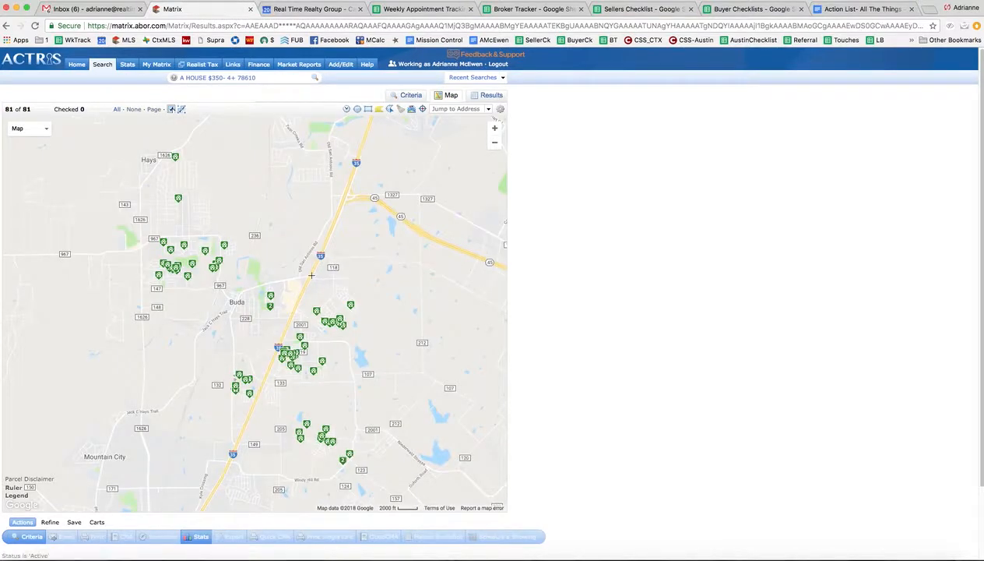
click(235, 442)
click(178, 417)
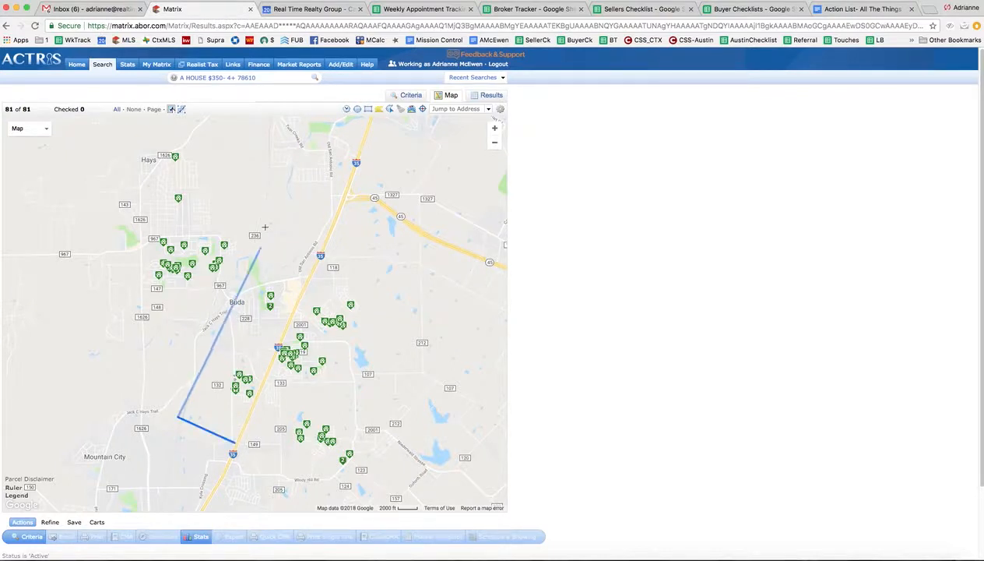
click(263, 214)
click(368, 256)
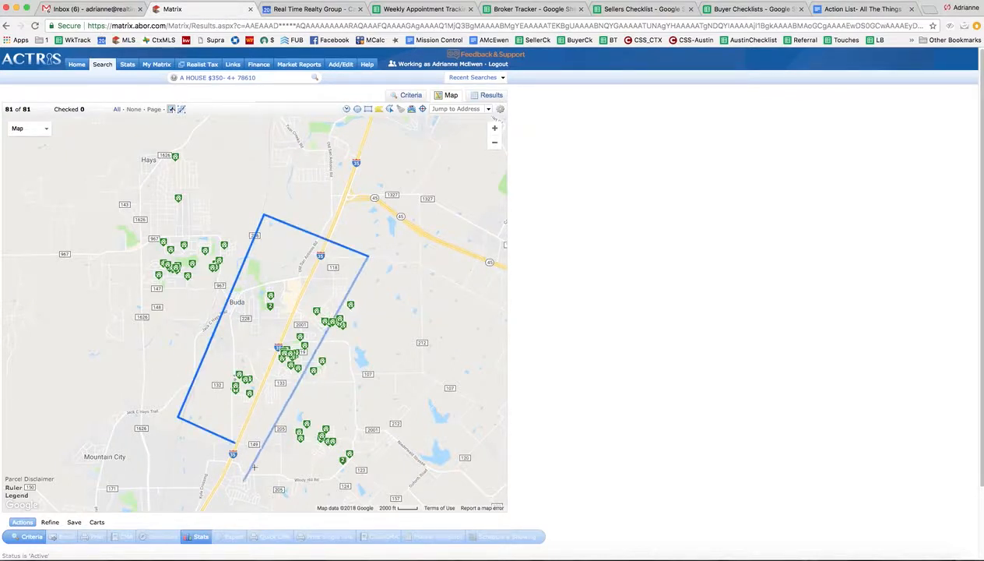
click(236, 442)
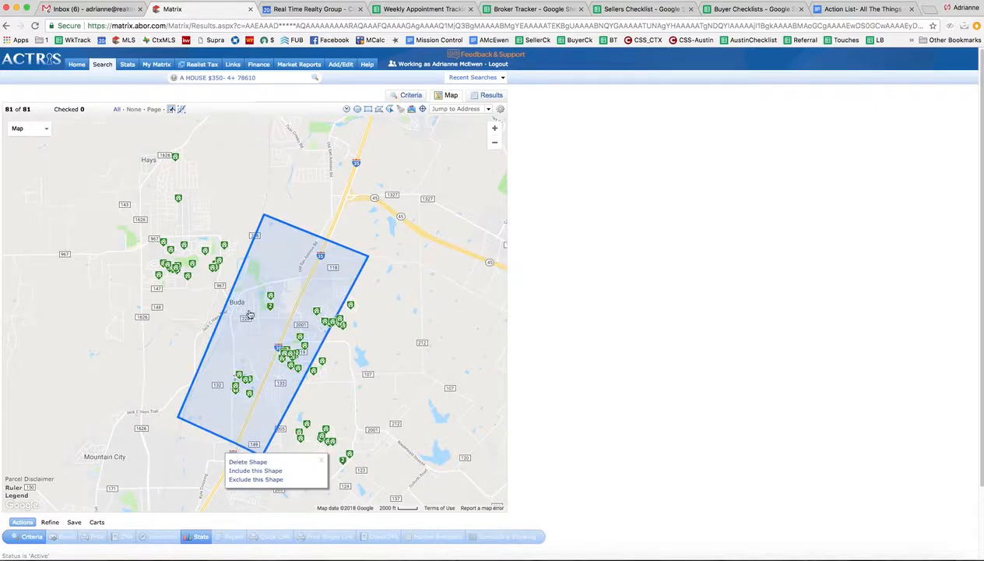
click(255, 471)
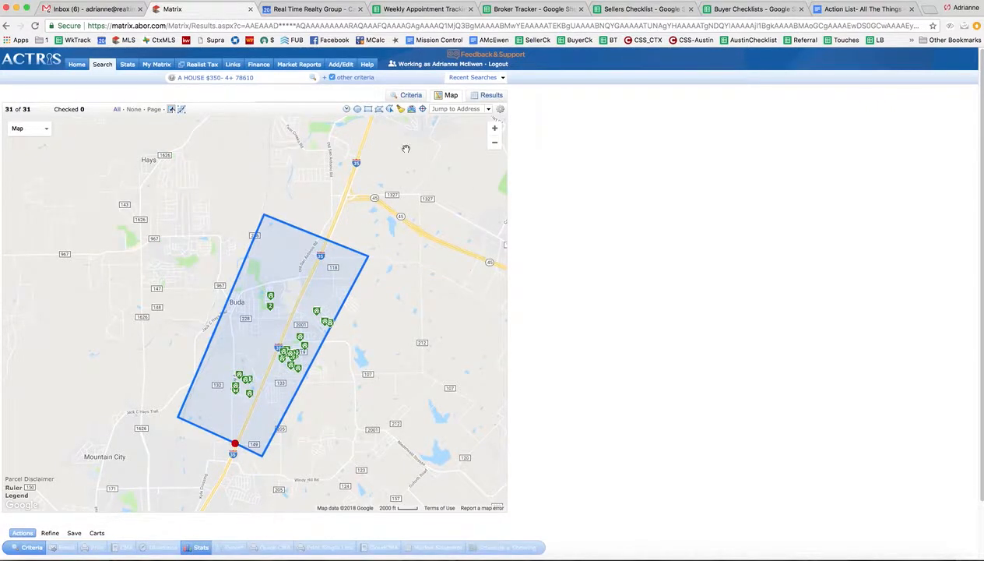
Step: Delete the four-sided shape and draw a freehand search area around Buda, west of Interstate 35
click(233, 442)
click(235, 458)
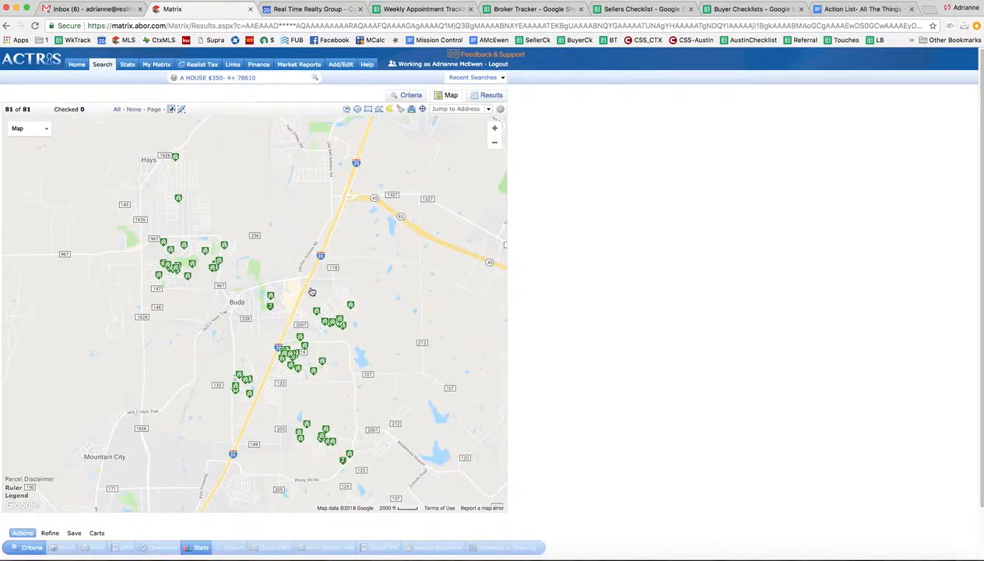
mouse_move(312, 291)
mouse_down()
mouse_move(290, 221)
mouse_move(239, 213)
mouse_move(228, 262)
mouse_move(256, 288)
mouse_move(190, 340)
mouse_move(225, 399)
mouse_move(311, 288)
mouse_up()
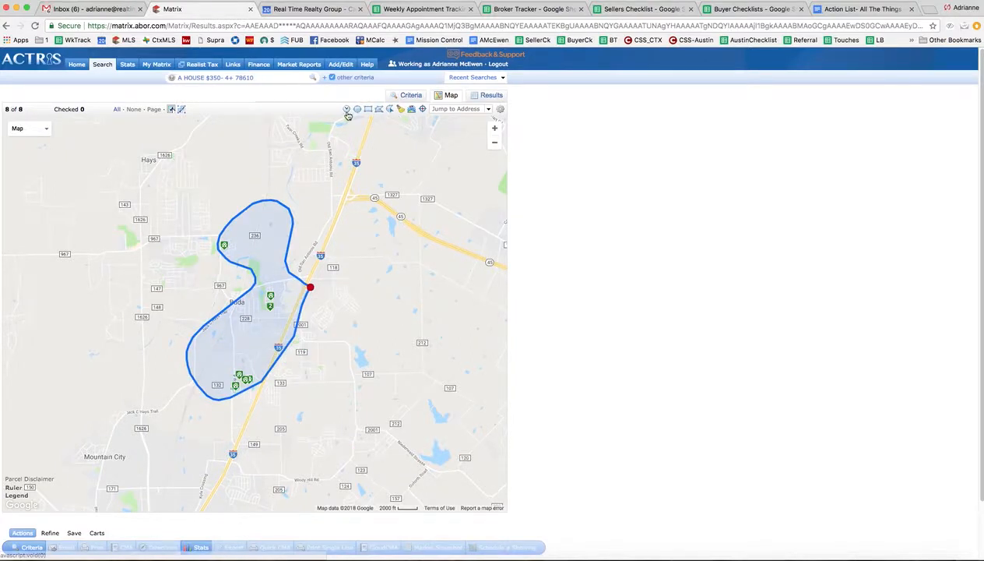
Step: Return to the search criteria, limit the number of stories to 1, and show the results
click(419, 95)
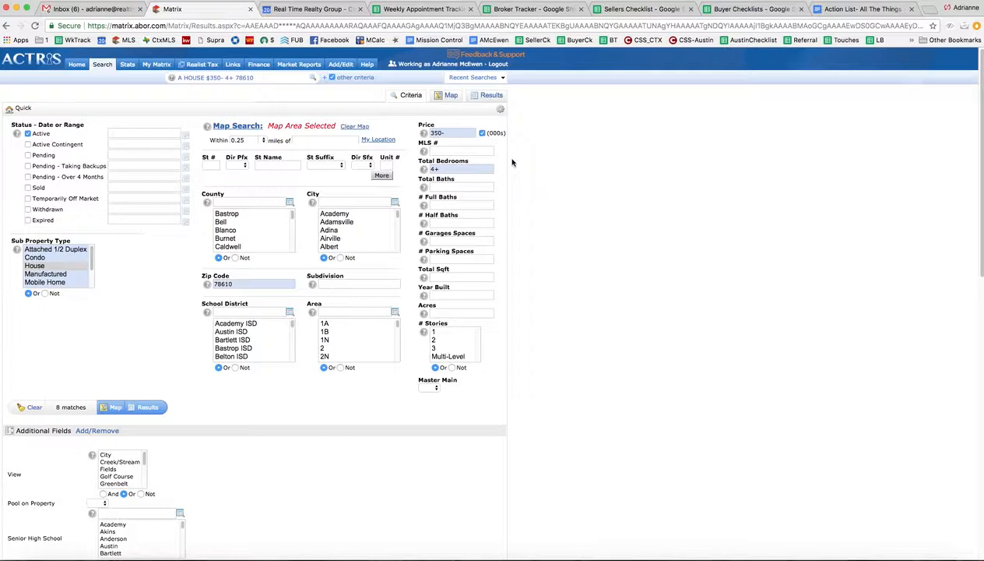
click(449, 332)
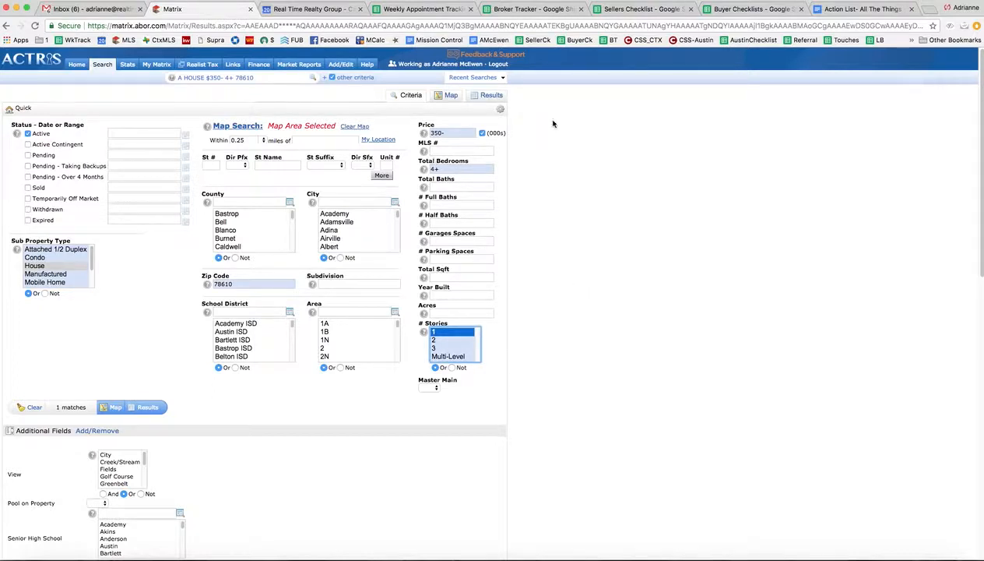
click(155, 409)
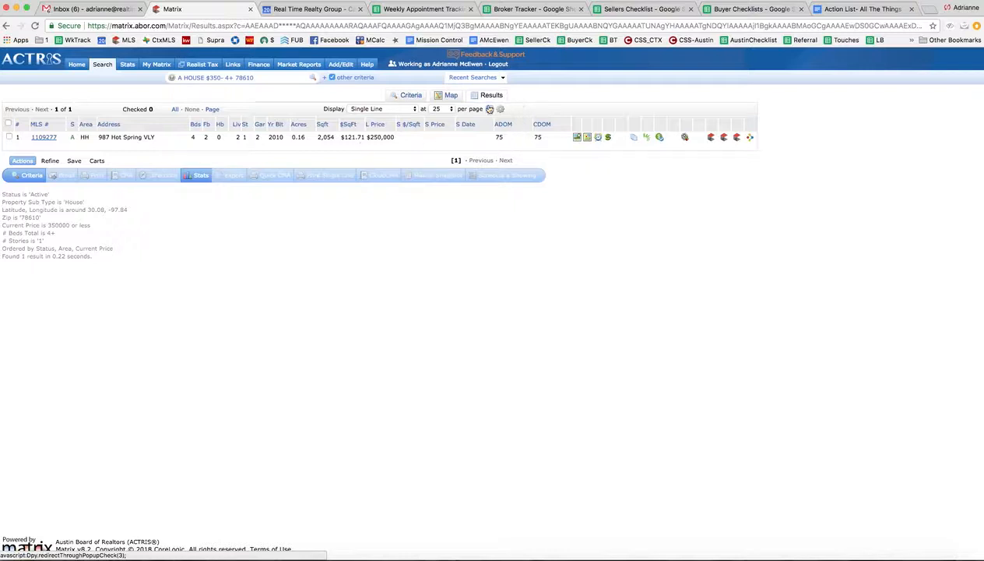
Step: Remove the map area from the search criteria and list the results again
click(408, 95)
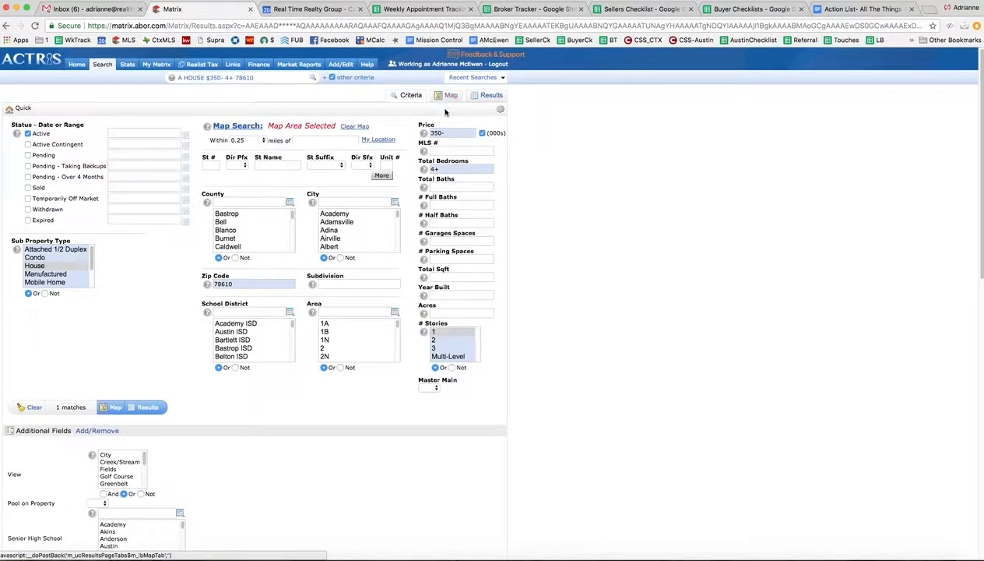
click(357, 126)
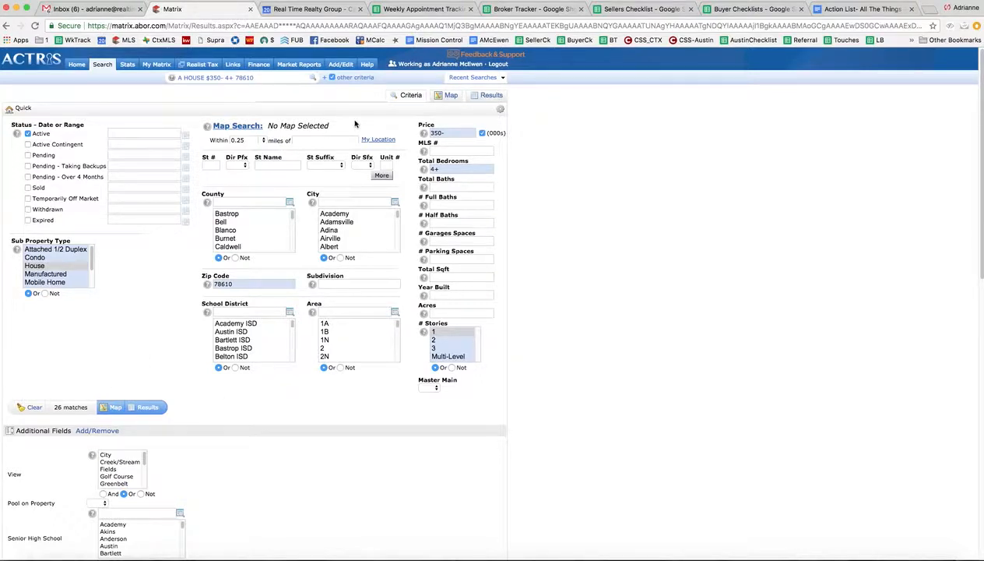
click(151, 408)
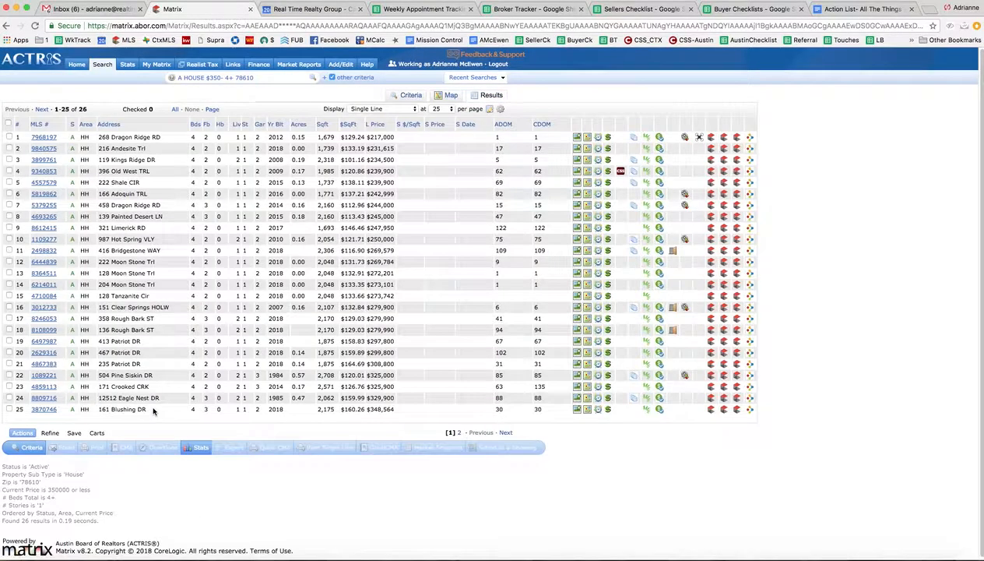
Step: Select all matching listings across the result pages and start a new auto email from the search
click(9, 123)
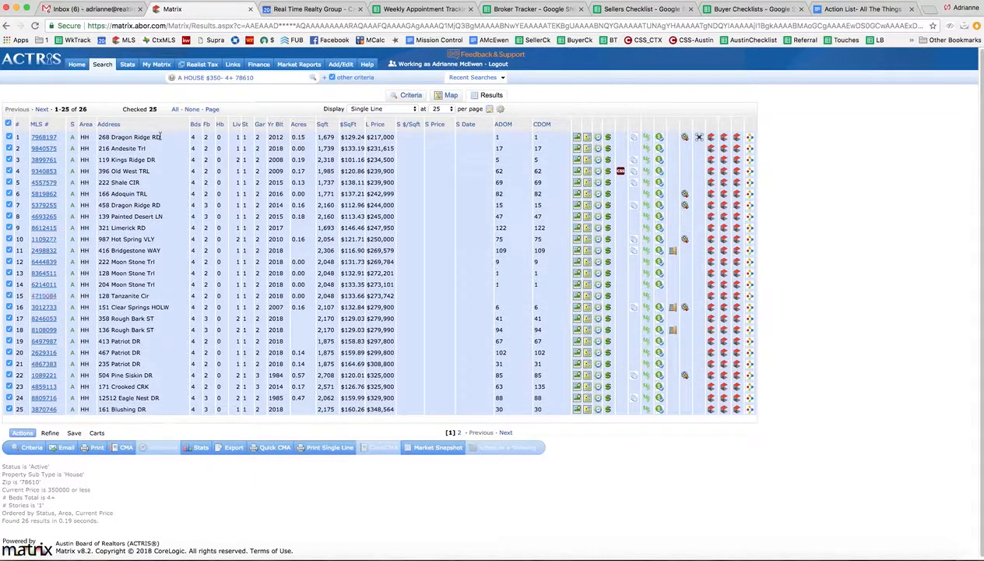
click(176, 110)
click(74, 434)
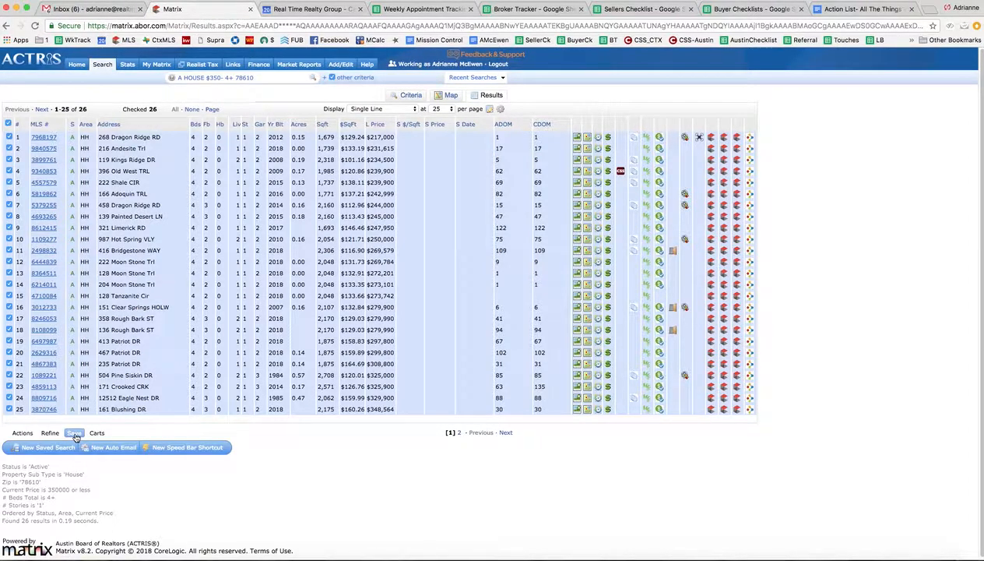
click(113, 448)
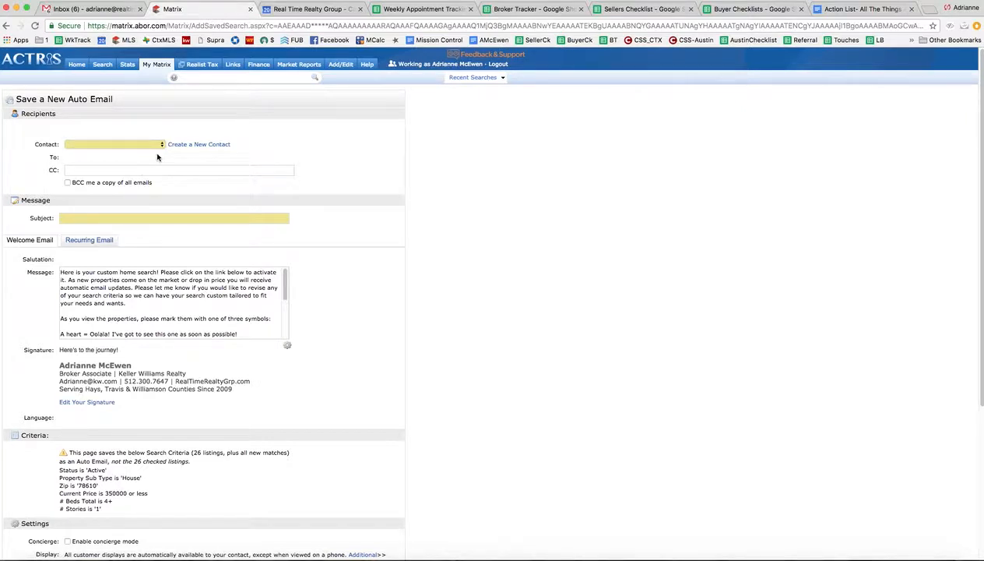
click(198, 145)
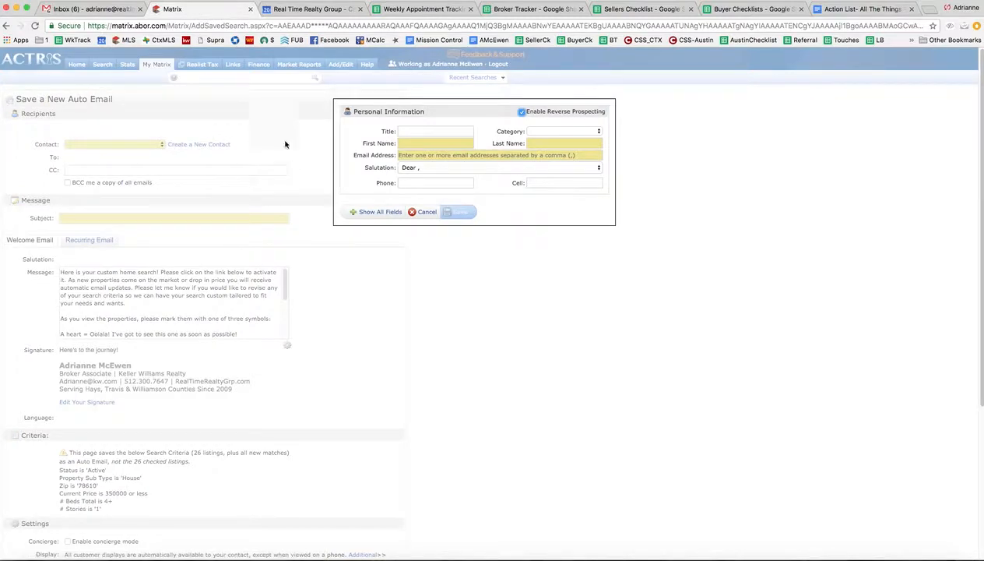
click(442, 141)
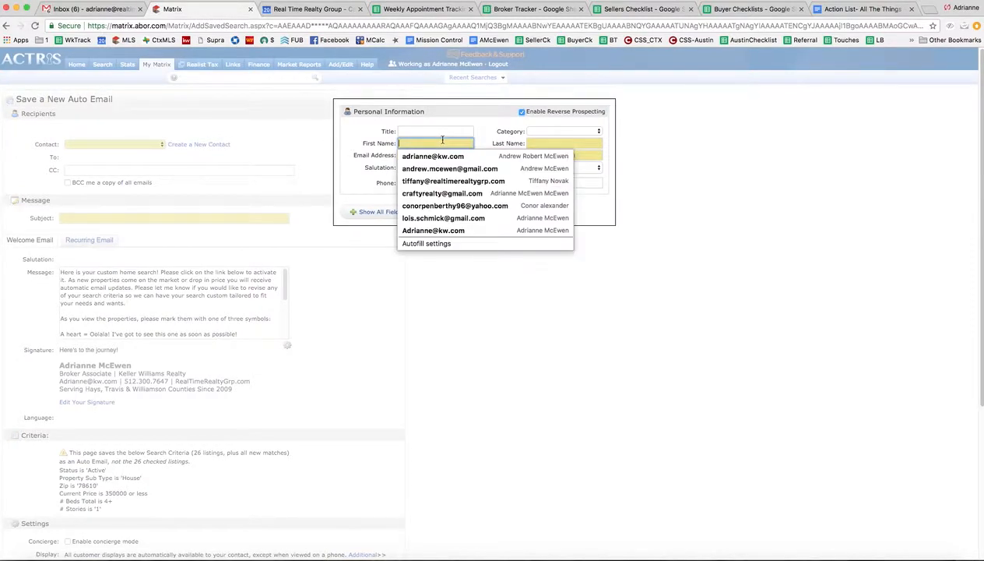
text(Better)
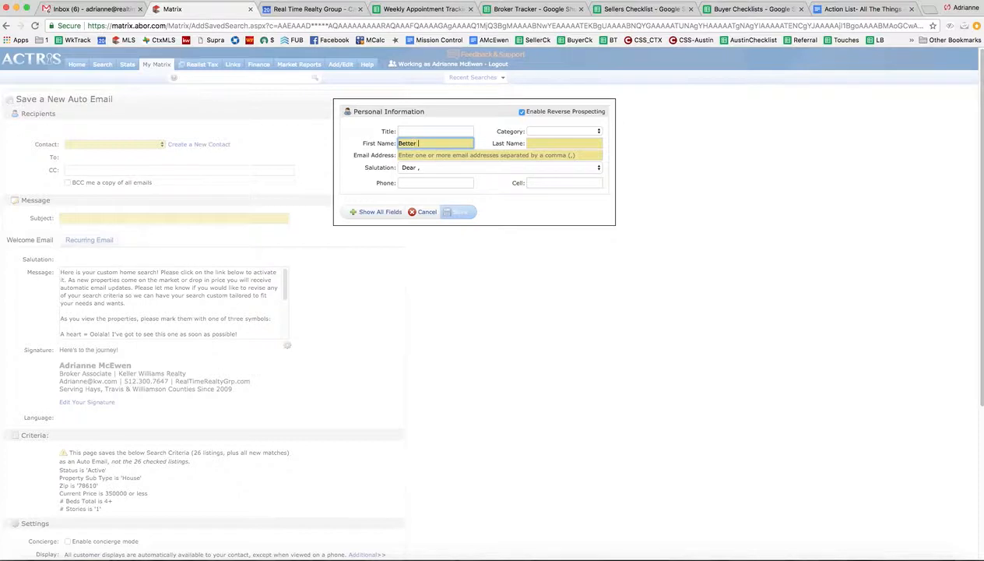
key(Tab)
text(BUyer)
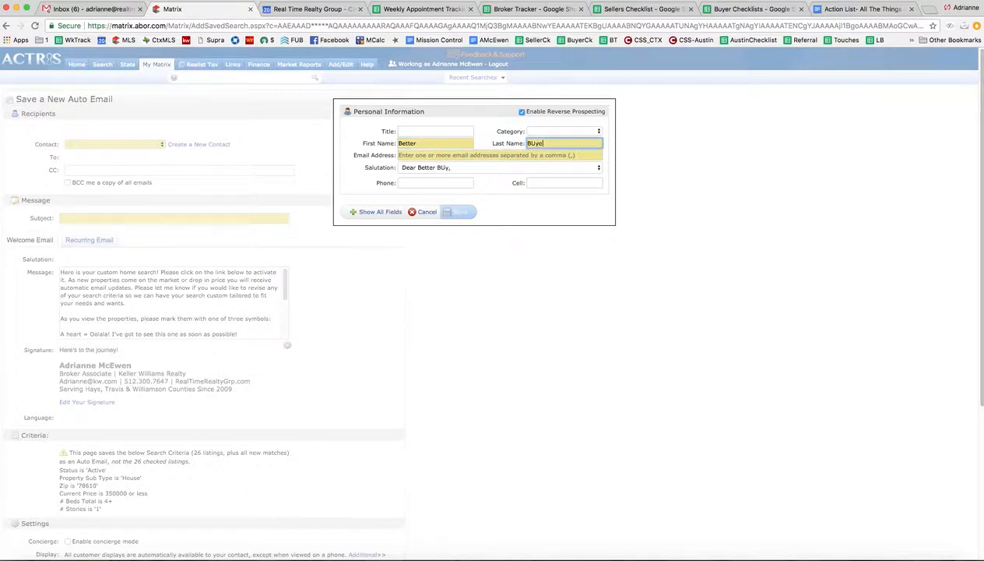
key(Tab)
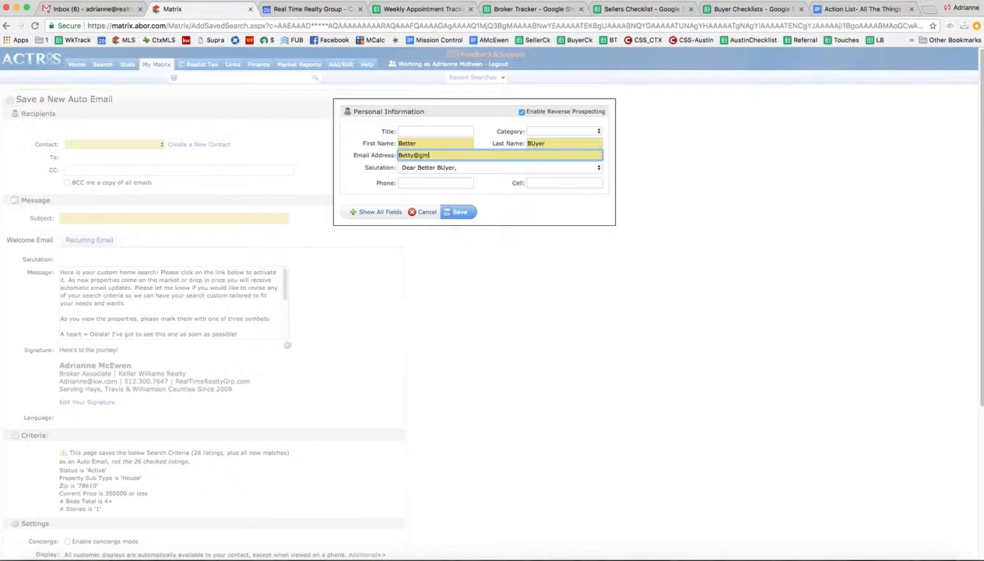
click(425, 215)
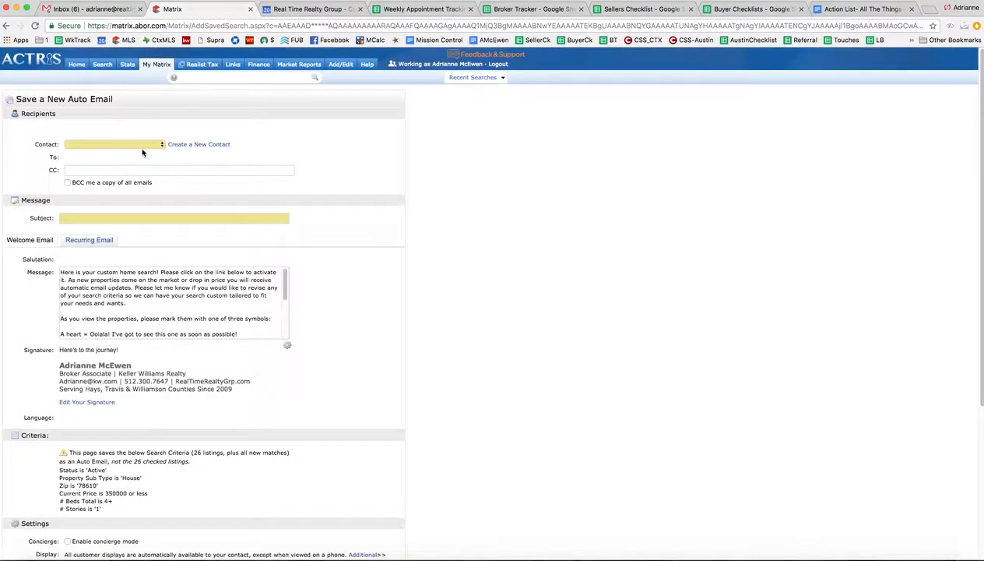
Step: Choose the client contact as the auto email's recipient and set the subject to "Buda Active Properties For Sale"
click(161, 144)
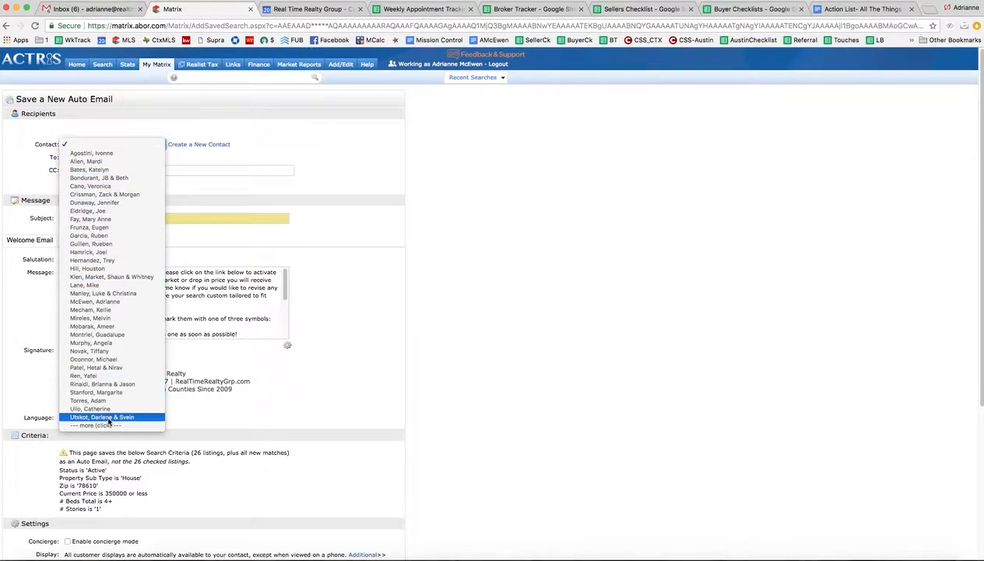
click(111, 301)
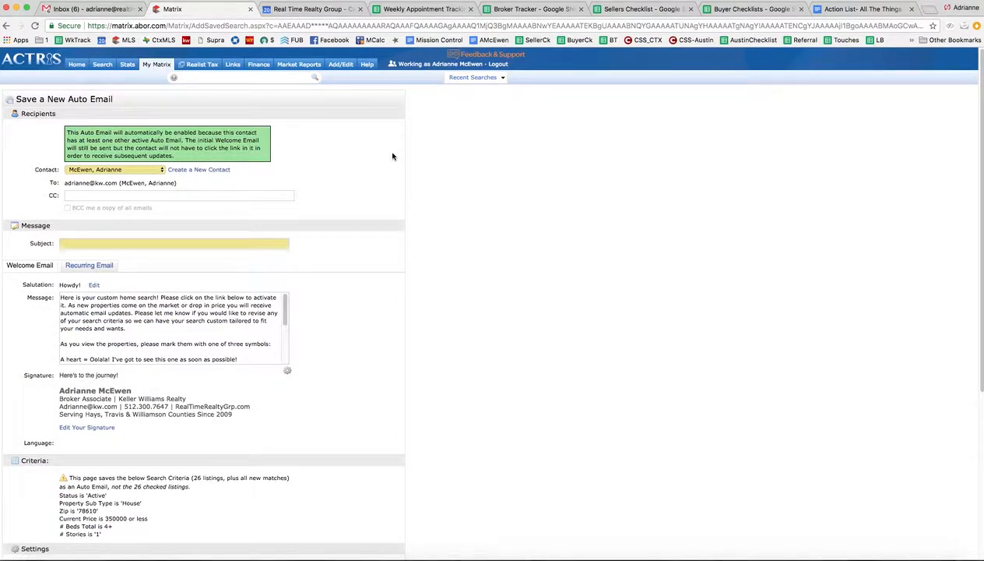
click(262, 241)
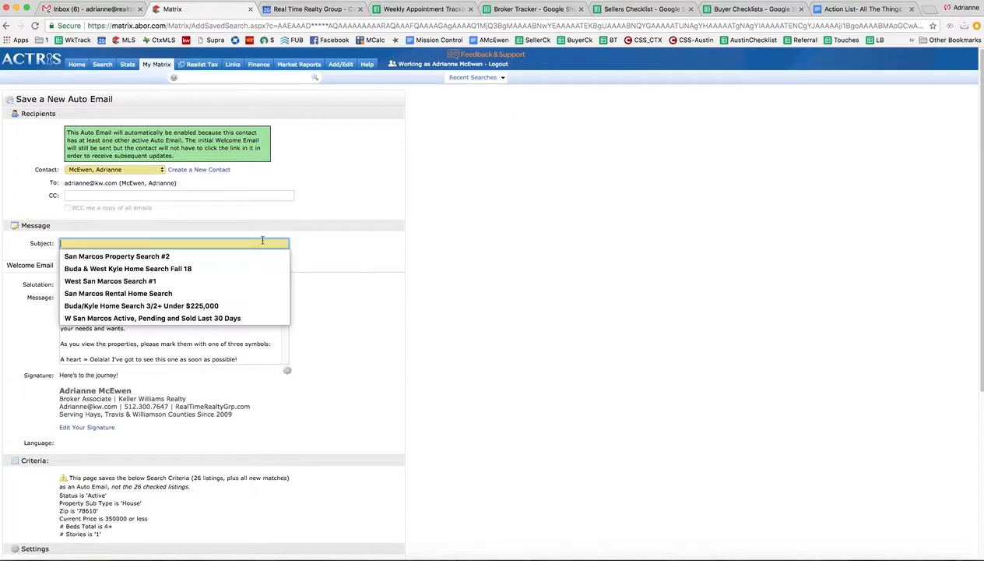
text(Buda )
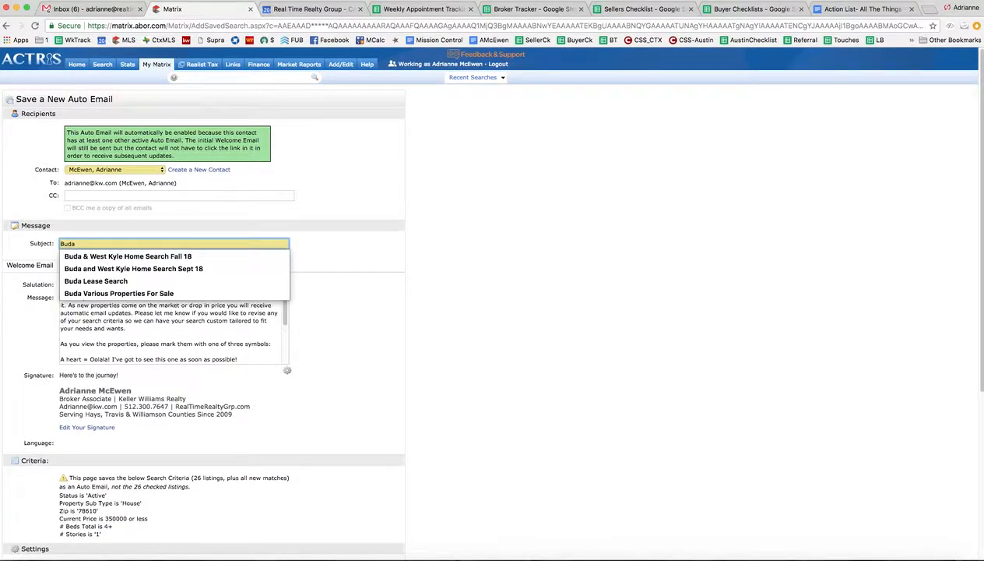
text(Active Properties For Sale)
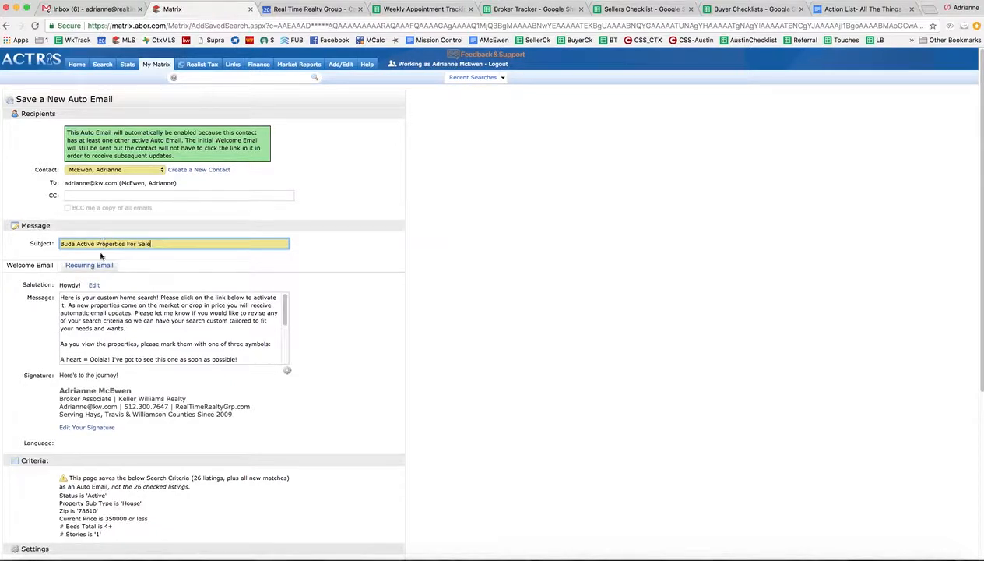
Step: Review the rest of the auto email's message, criteria, settings and daily morning schedule, and save it
scroll(234, 277, down, 5)
scroll(269, 282, down, 5)
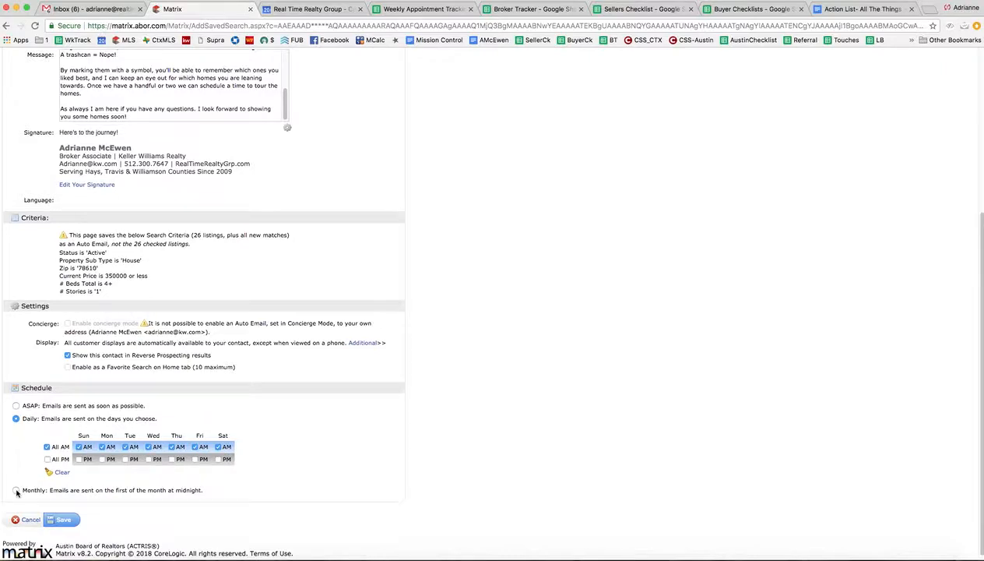
click(63, 520)
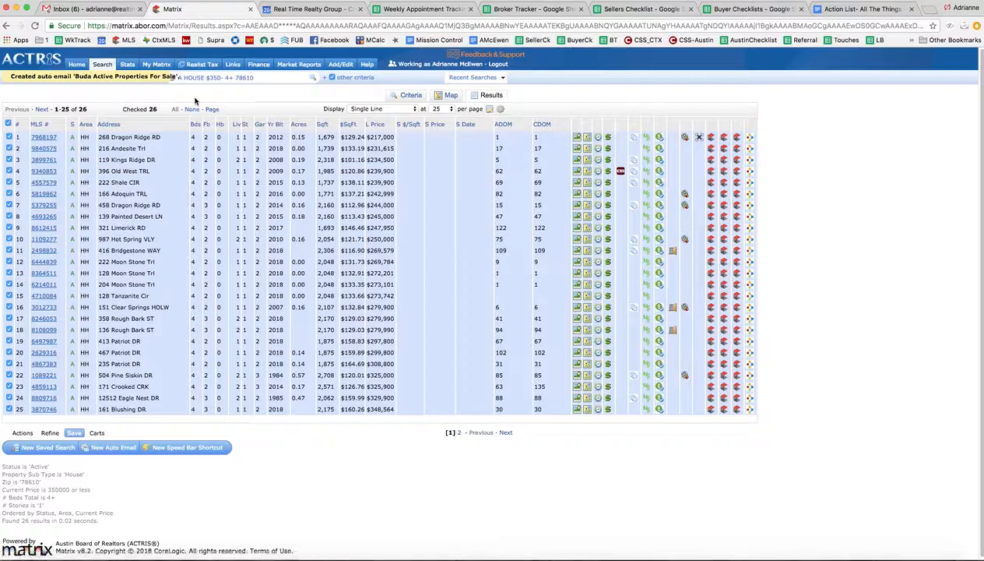
Step: Search the saved auto emails by the contact's last name and check the new search's portal visit status
mouse_move(156, 67)
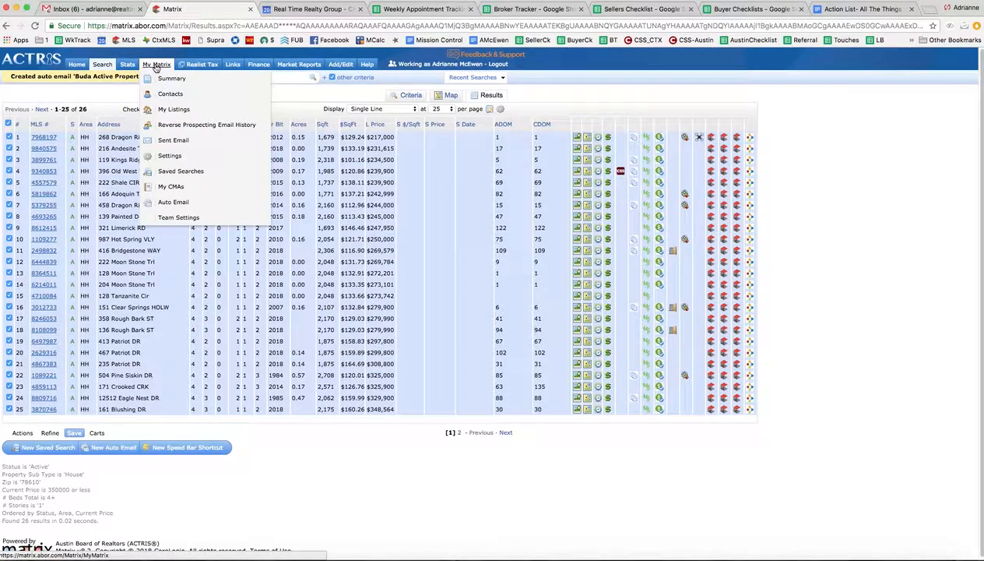
click(181, 203)
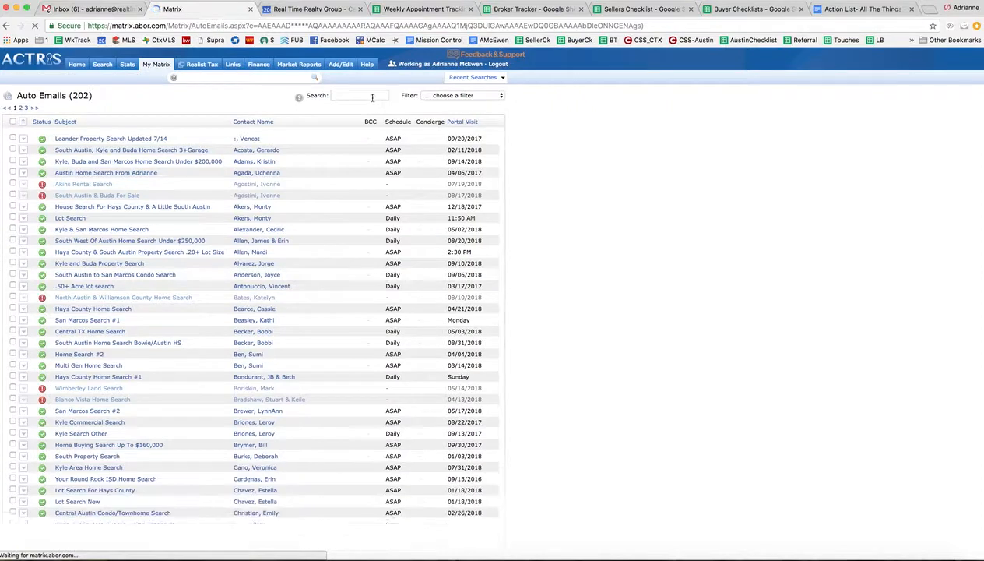
click(358, 95)
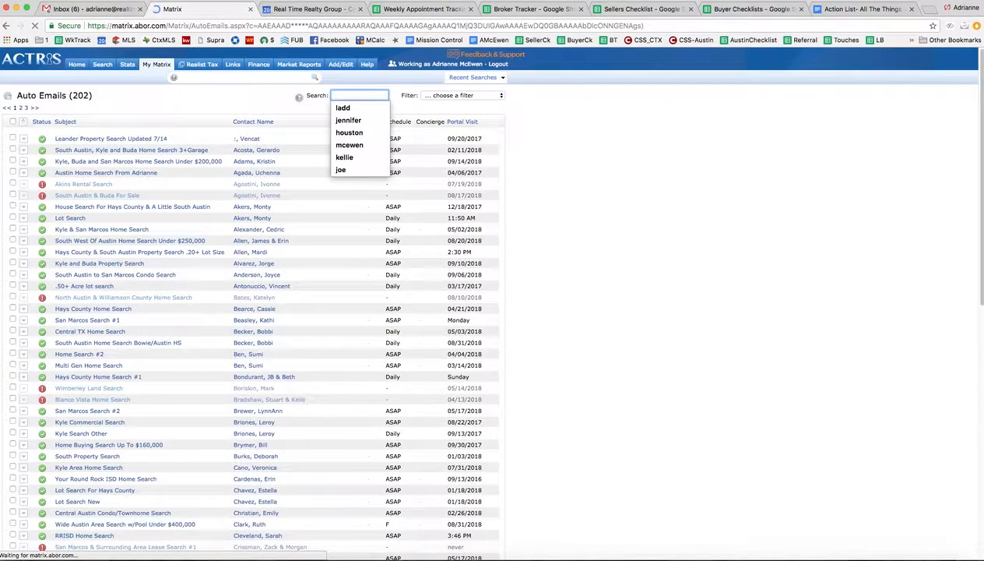
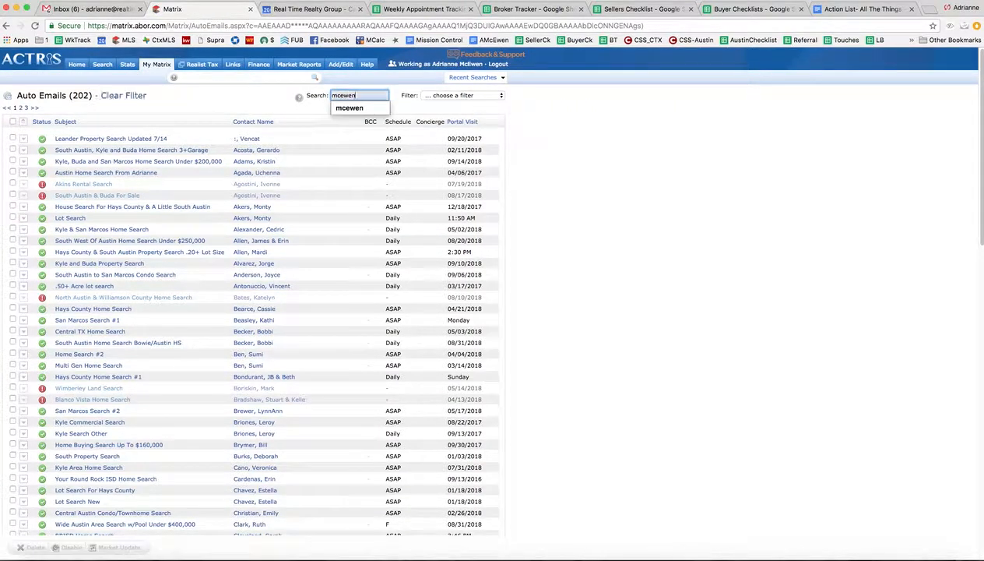
key(Return)
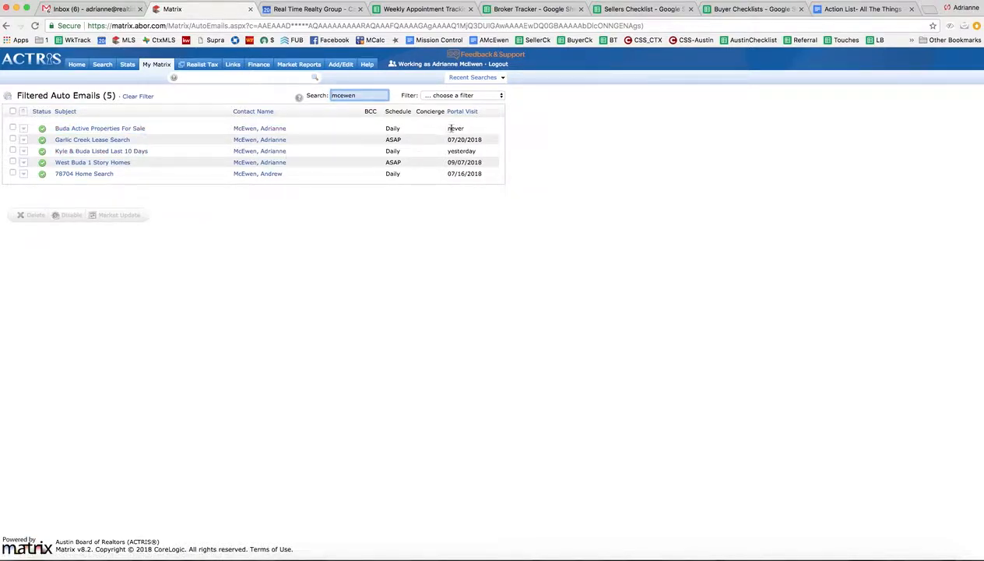
drag(470, 133, 450, 129)
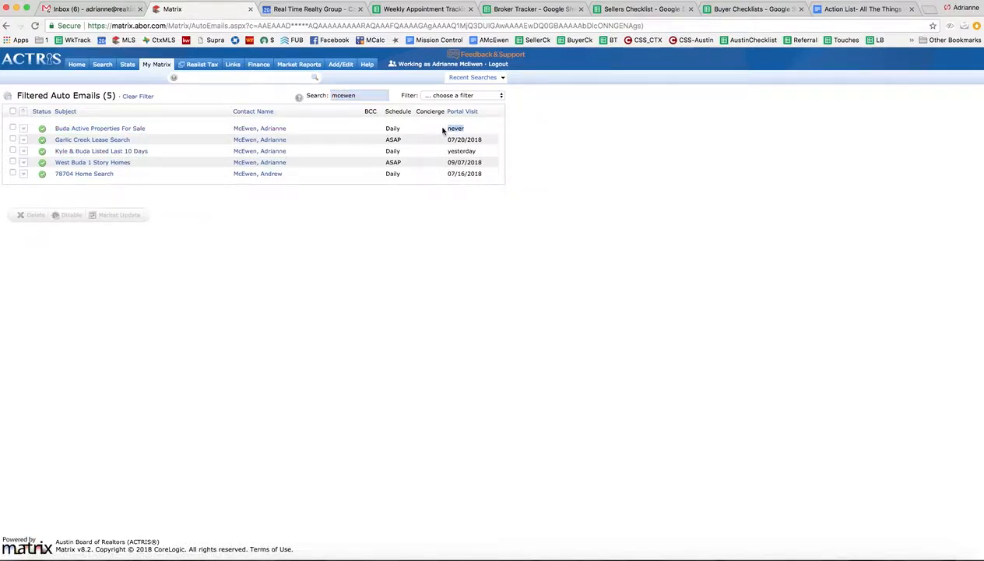
Step: Open the "Buda Active Properties For Sale" auto email in the client portal, view its listings as a gallery, and close the portal
click(109, 130)
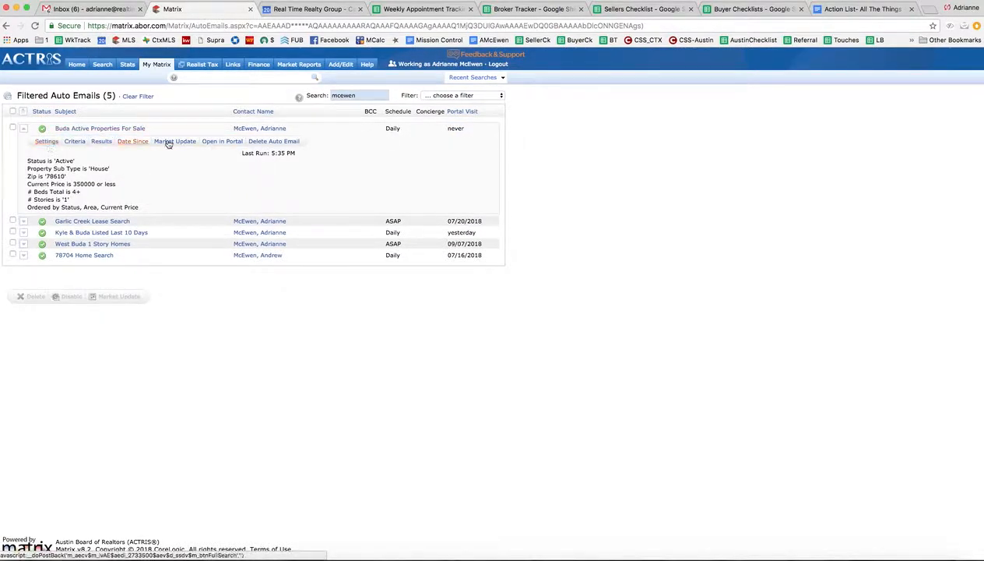
click(223, 142)
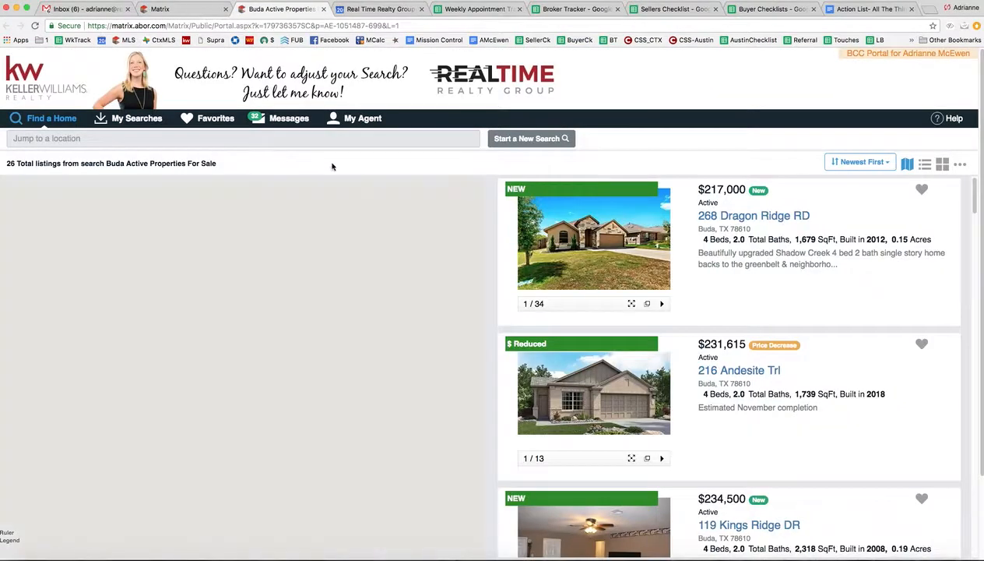
scroll(664, 241, down, 1)
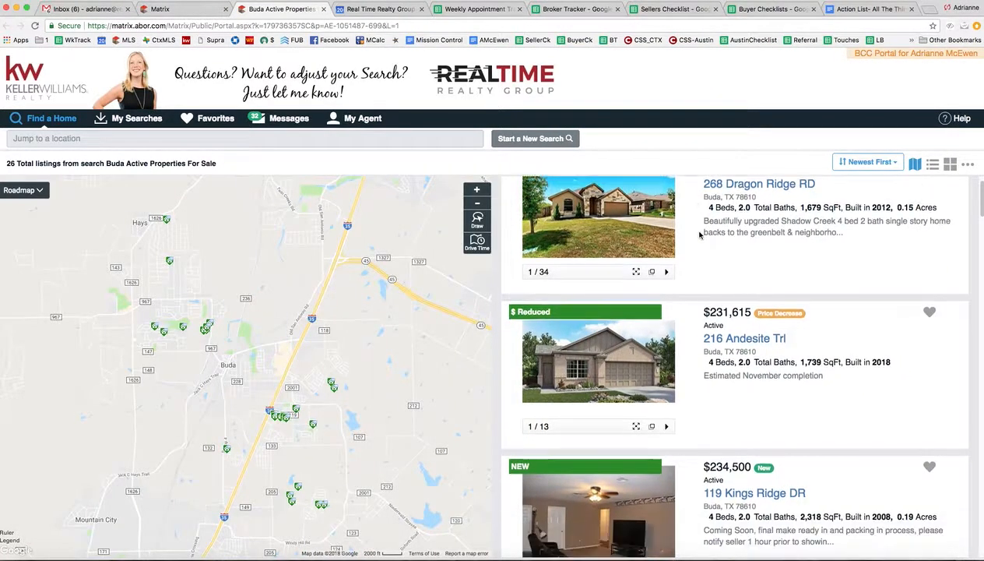
click(950, 164)
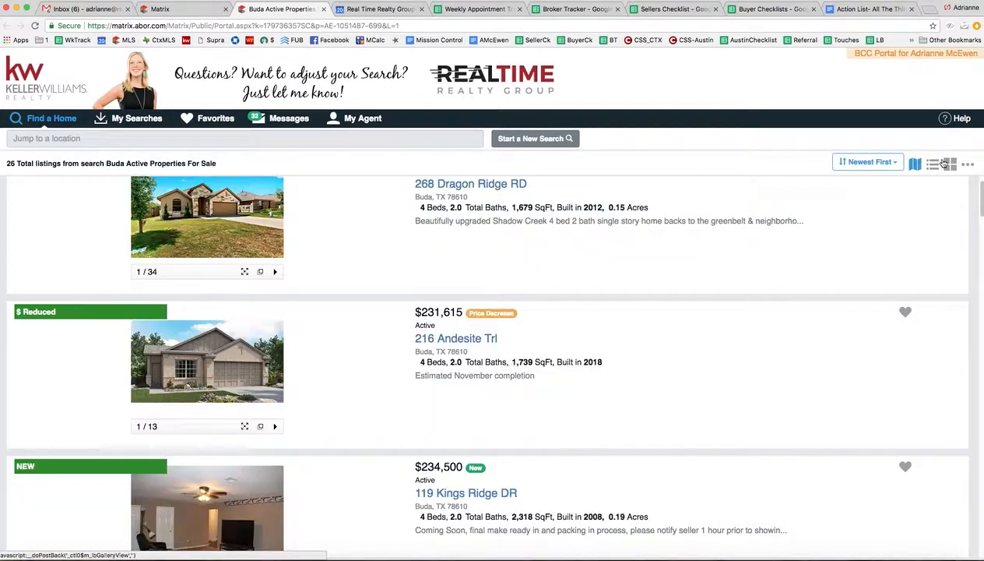
click(955, 169)
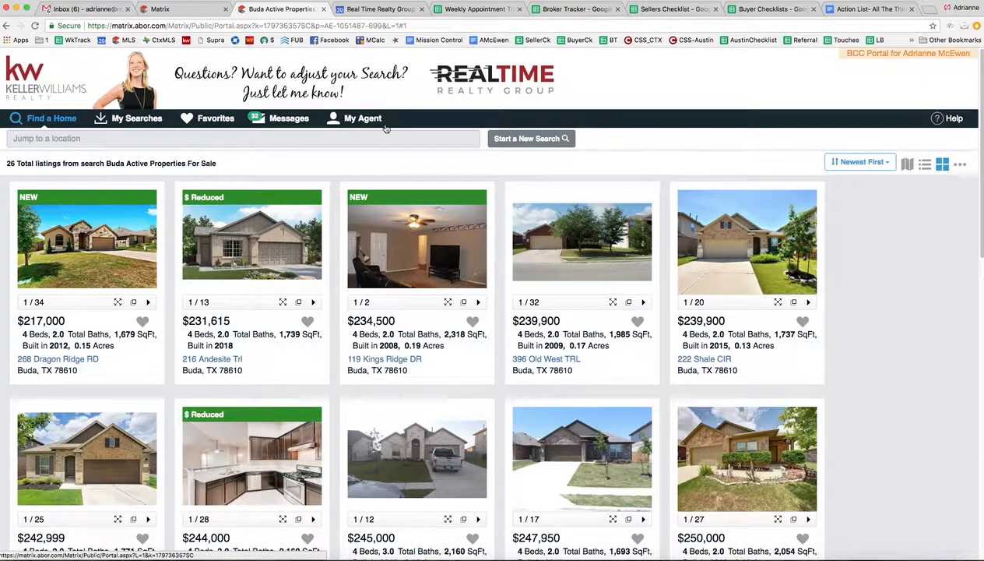
click(323, 10)
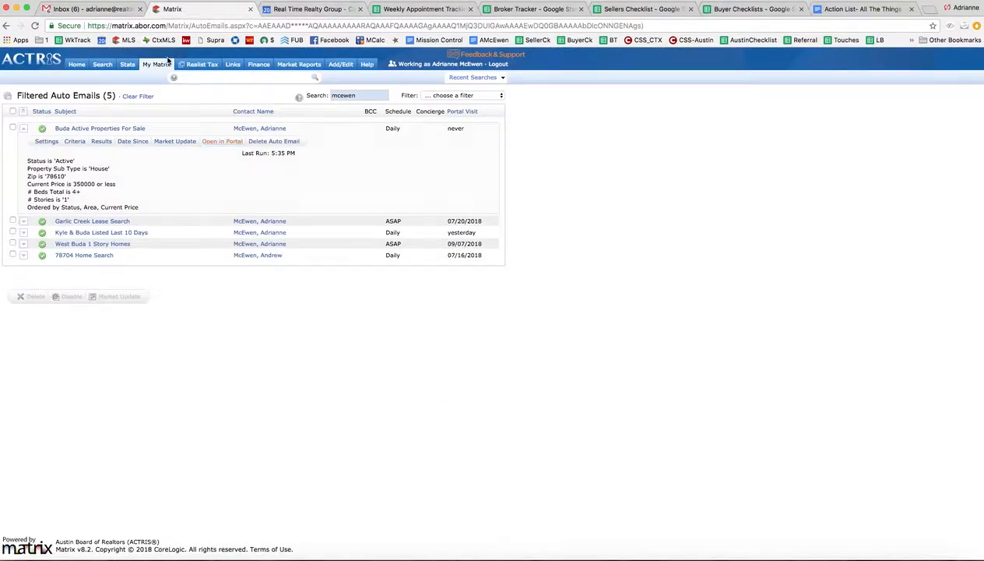
Step: Collapse the details of the "Buda Active Properties For Sale" auto email and return to the home page
mouse_move(166, 65)
click(120, 130)
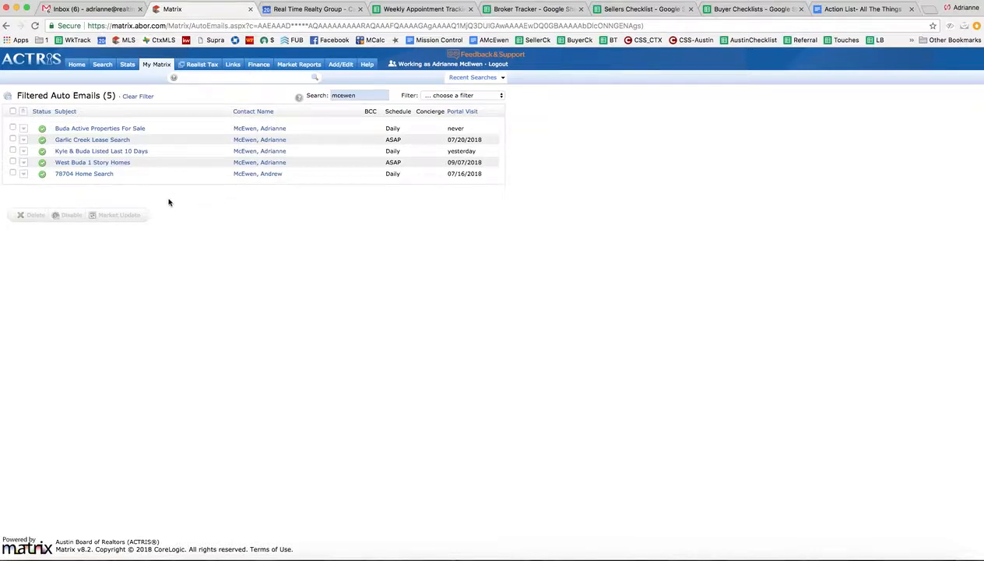
click(84, 68)
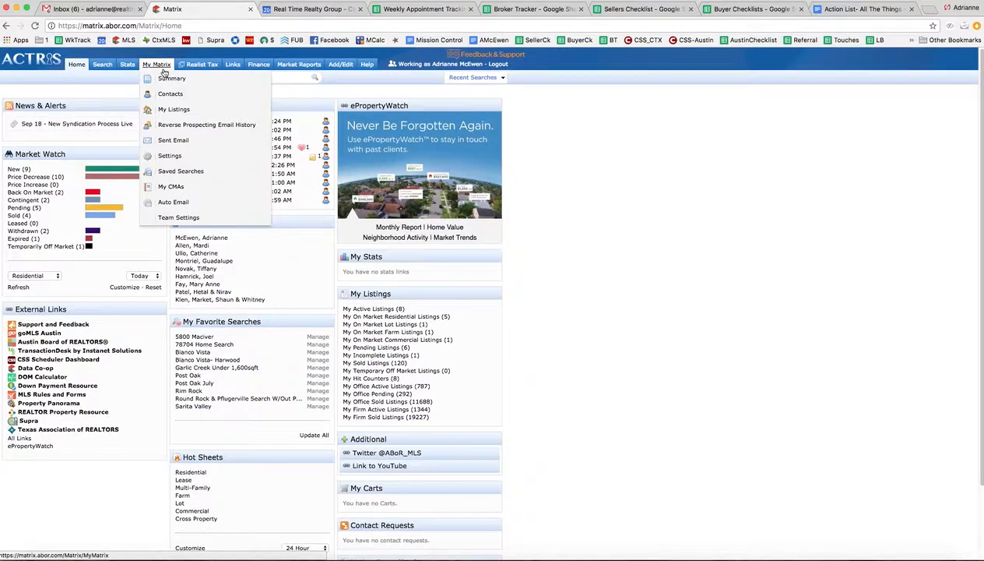
Step: List all auto emails sorted by portal visit, look through the clients' recent visits, and return to the home page
click(174, 203)
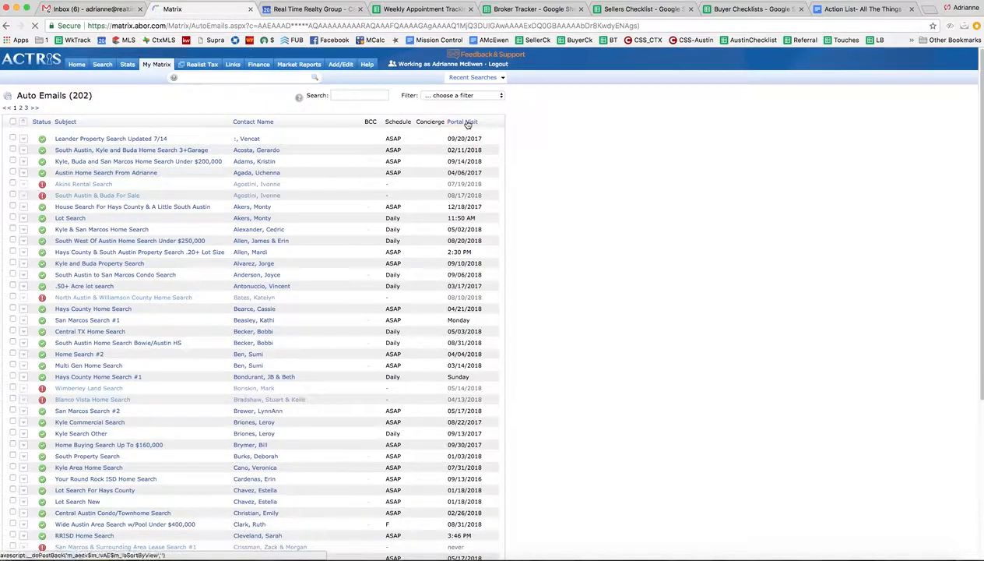
click(468, 122)
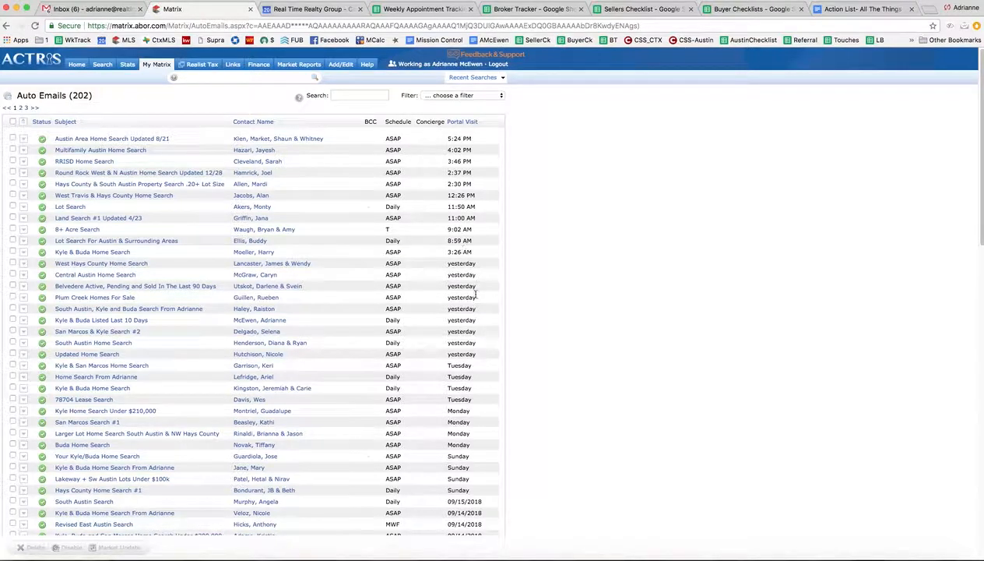
scroll(479, 362, down, 3)
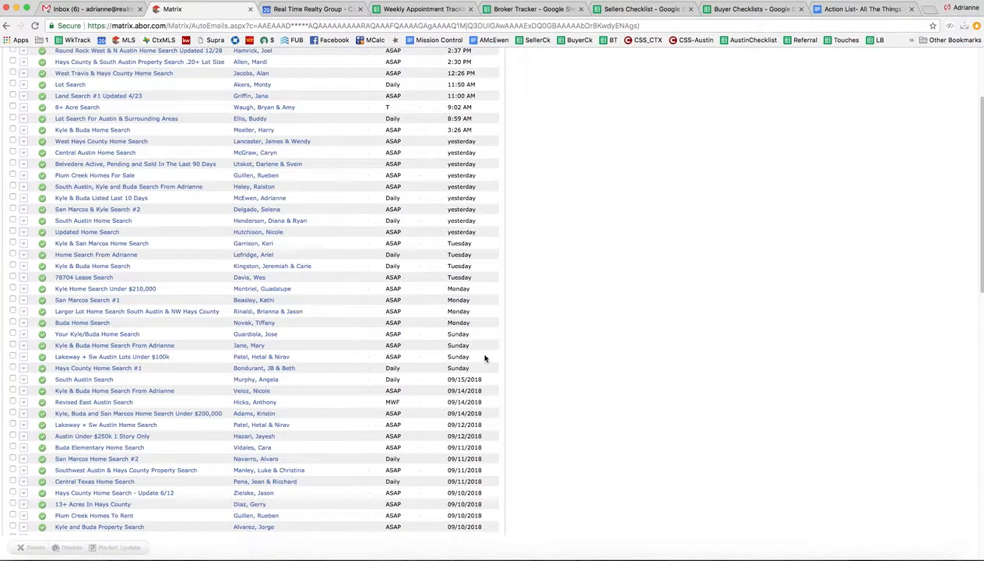
scroll(484, 358, down, 2)
scroll(496, 358, up, 5)
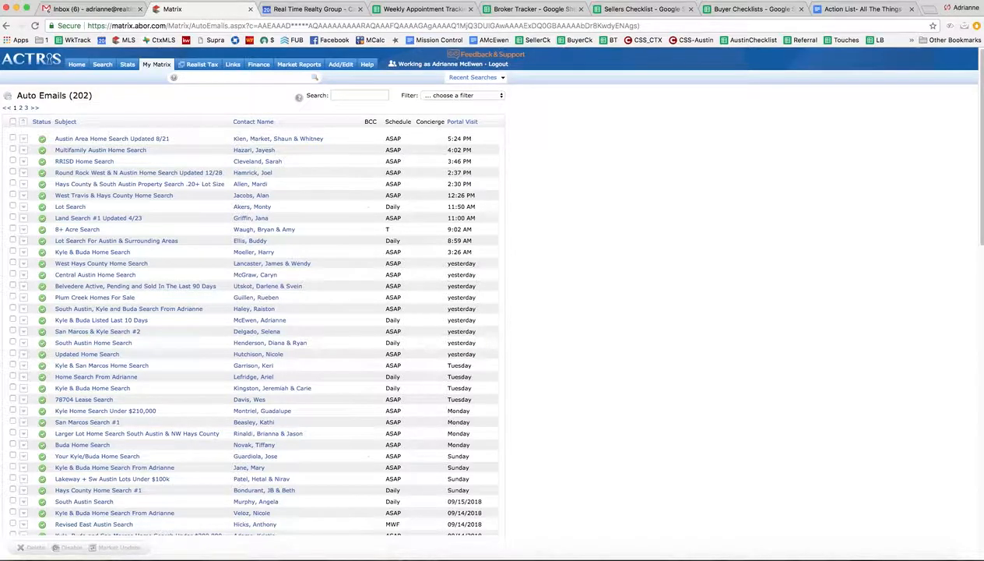
click(76, 65)
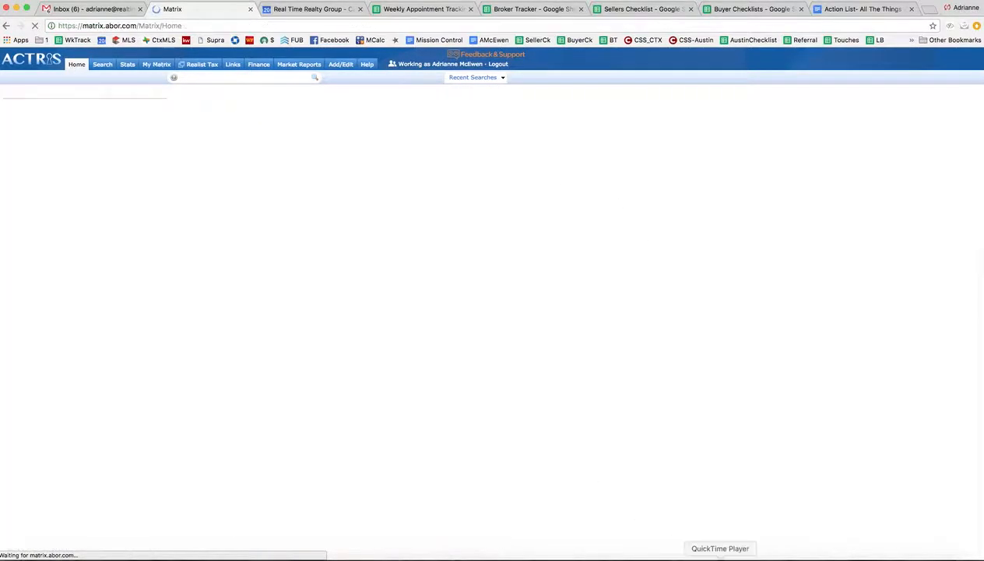